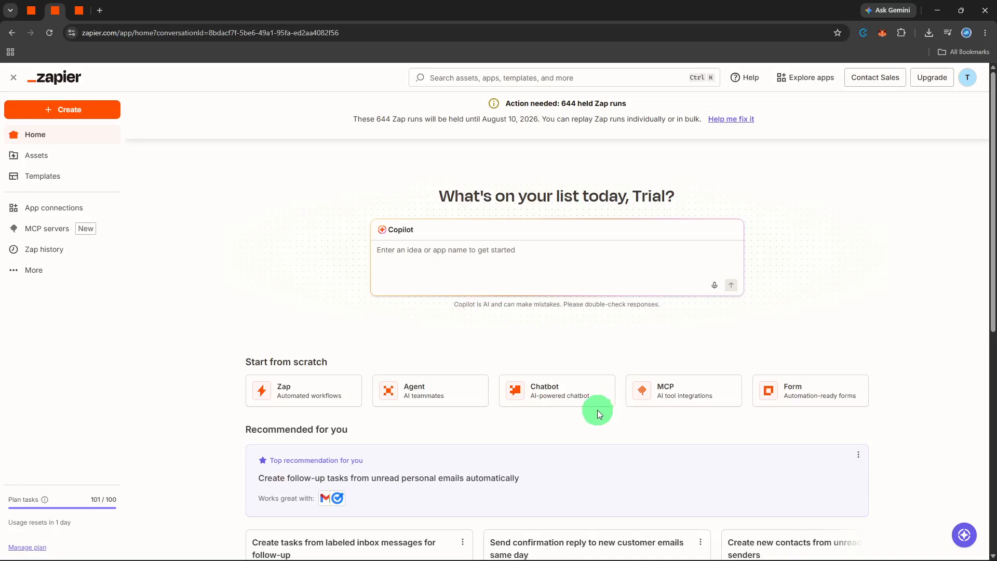
# Step: Create a new Zap and choose Google Sheets as its trigger app
pyautogui.click(82, 112)
pyautogui.click(89, 138)
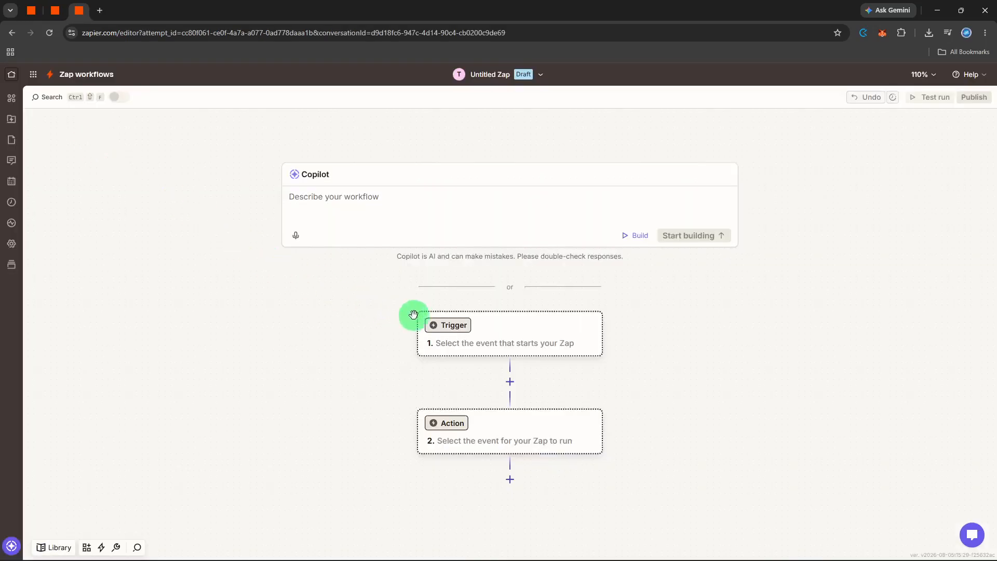
pyautogui.click(437, 326)
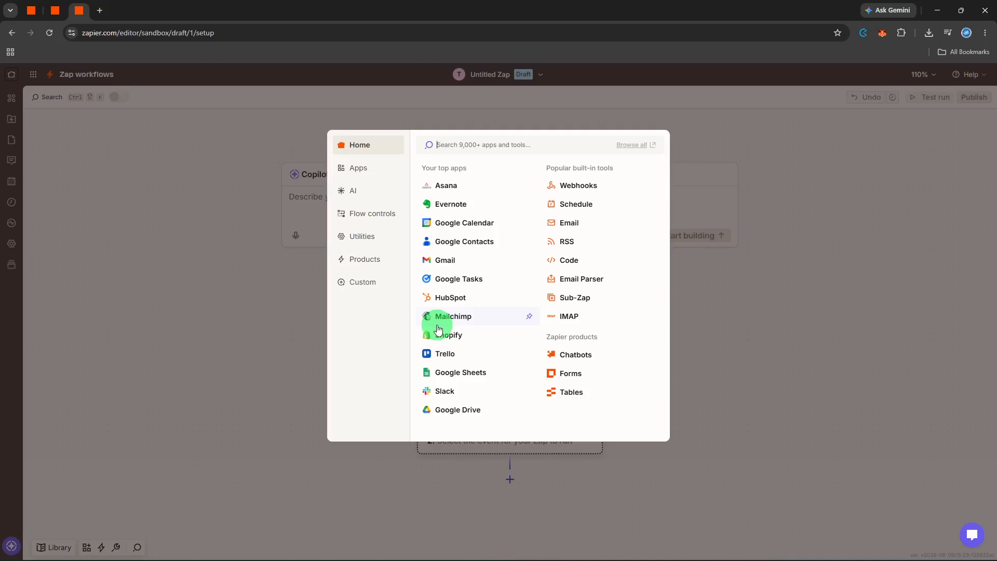
pyautogui.click(444, 375)
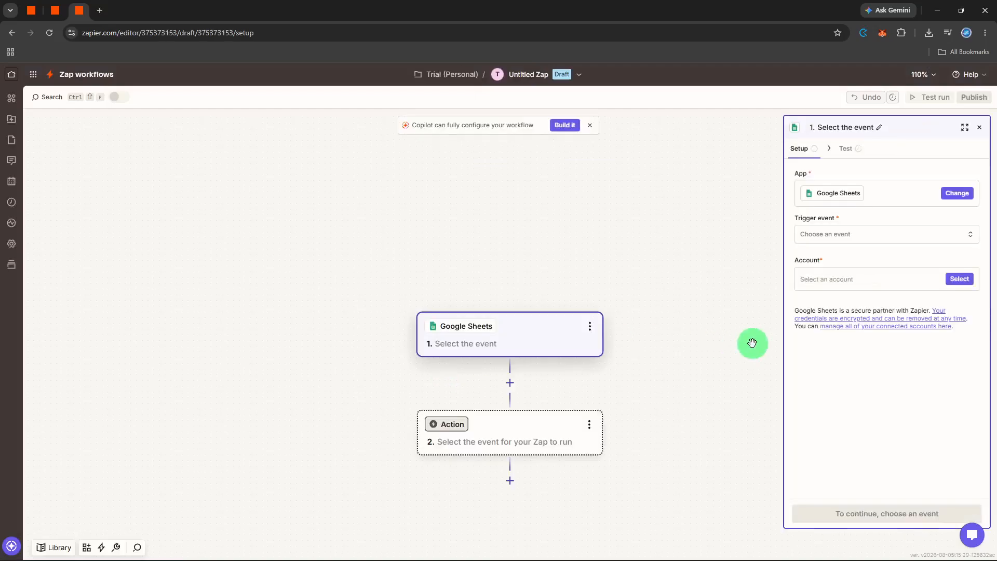
# Step: Set the trigger event to New or Updated Spreadsheet Row and continue with the connected account
pyautogui.click(822, 236)
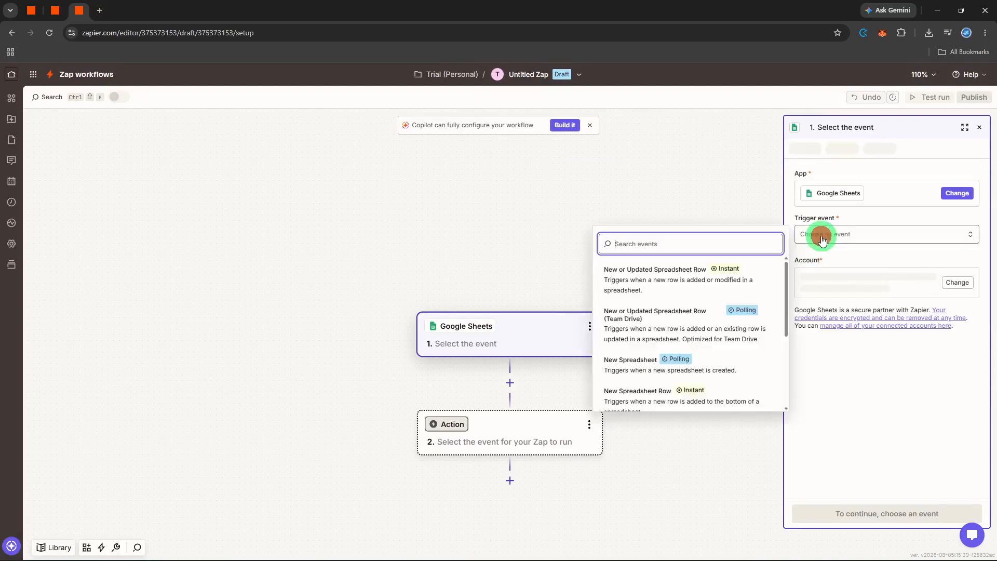
pyautogui.click(737, 272)
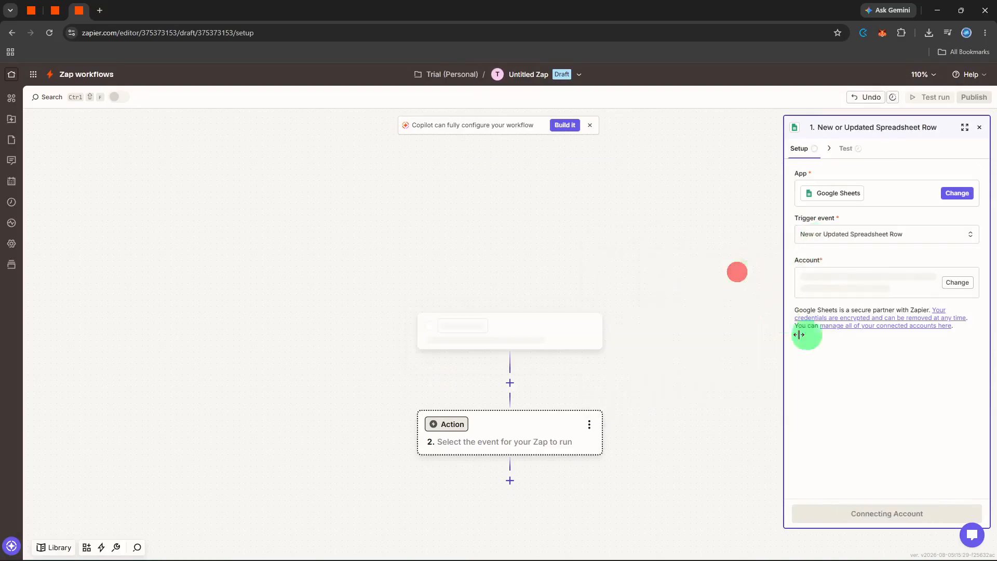
pyautogui.click(891, 512)
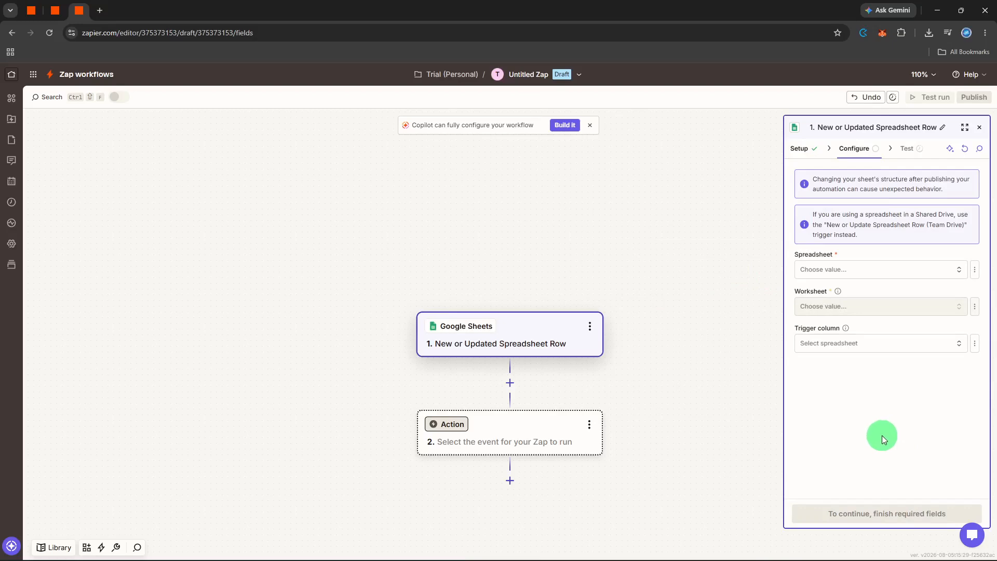
# Step: Configure the trigger with the Public Form spreadsheet and the Form Data worksheet, then continue
pyautogui.click(857, 271)
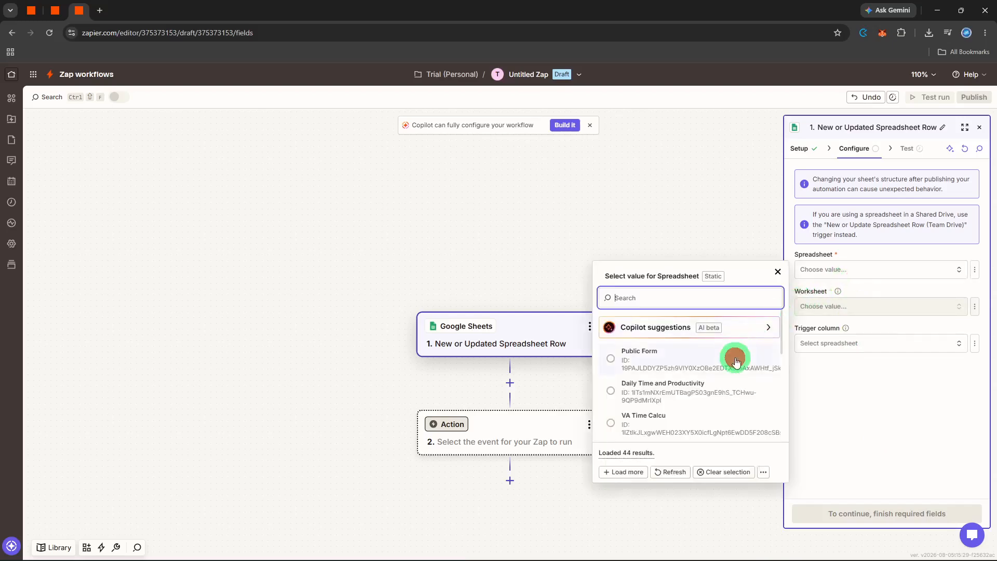
pyautogui.click(736, 362)
pyautogui.click(849, 304)
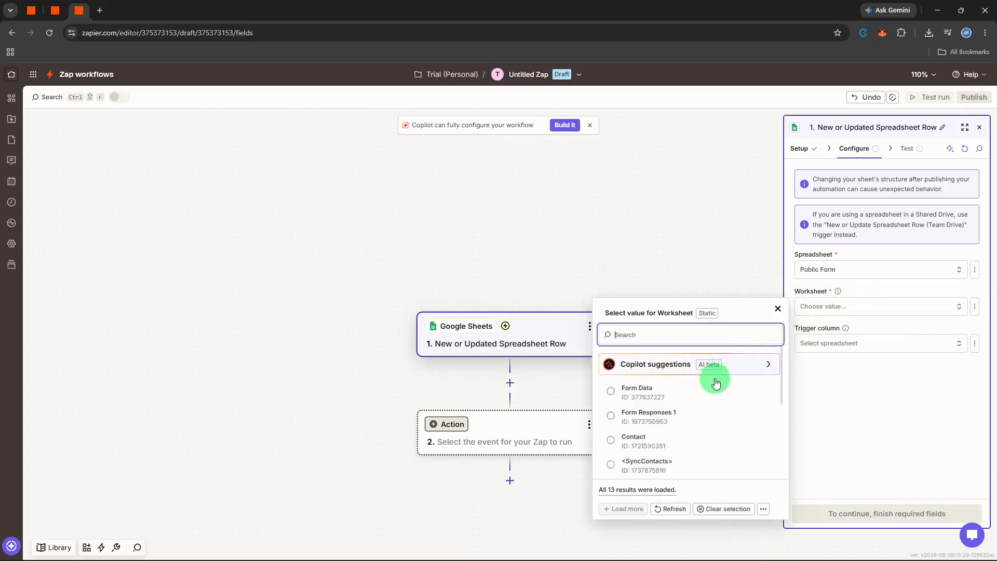
pyautogui.click(710, 385)
pyautogui.click(877, 518)
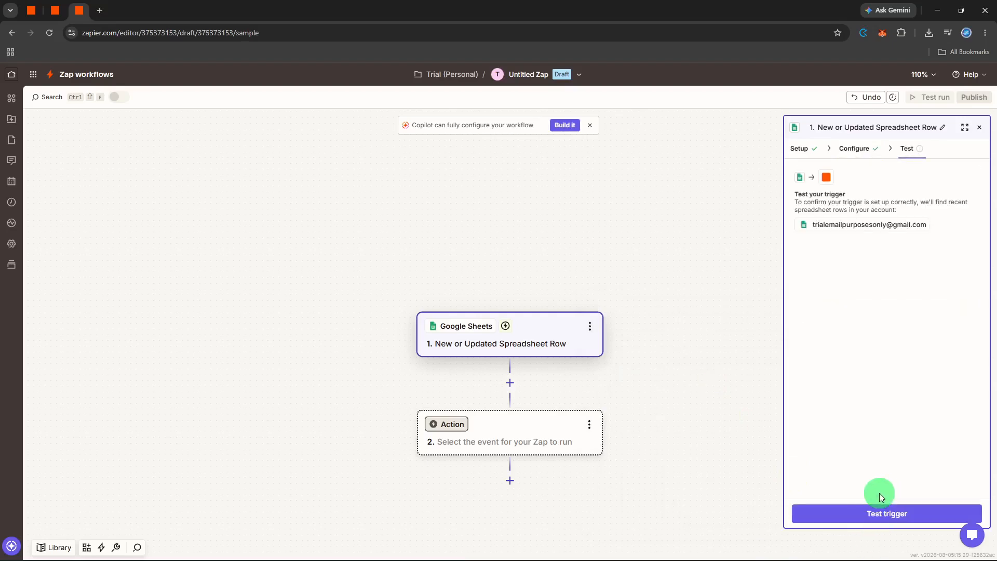
# Step: Test the trigger, review the found spreadsheet rows, and continue with Spreadsheet Row A
pyautogui.click(877, 512)
pyautogui.click(876, 515)
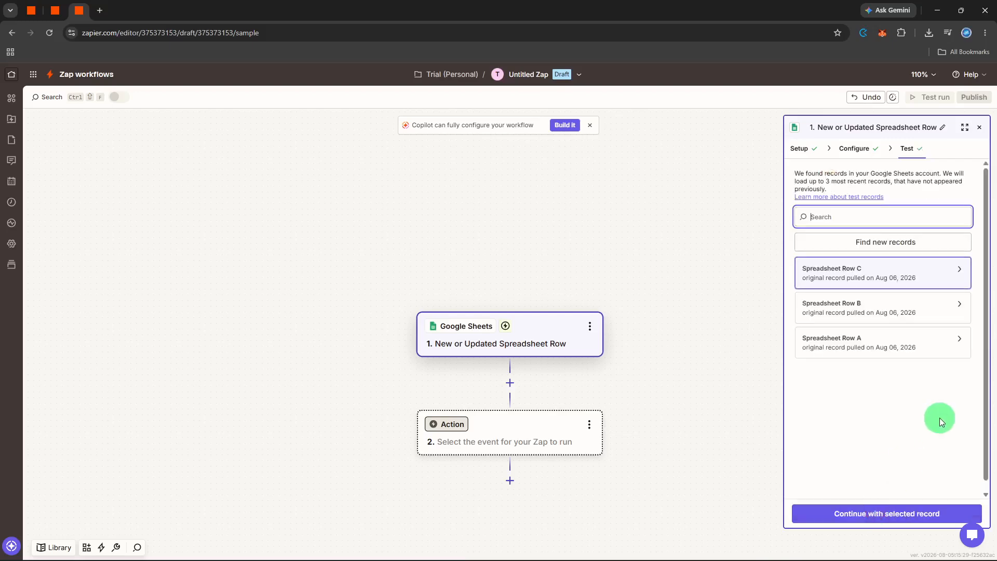
pyautogui.click(959, 270)
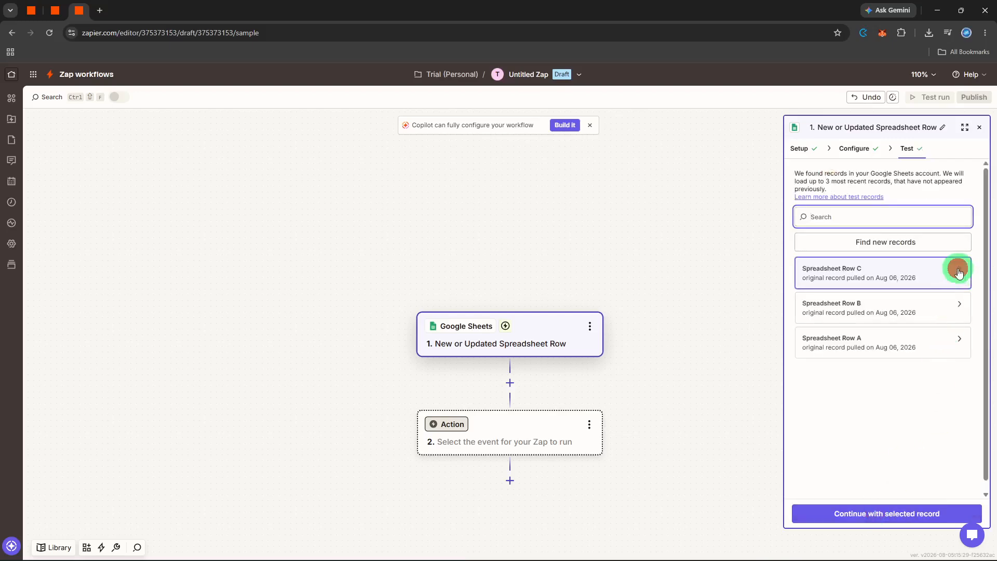
pyautogui.click(958, 311)
pyautogui.click(960, 340)
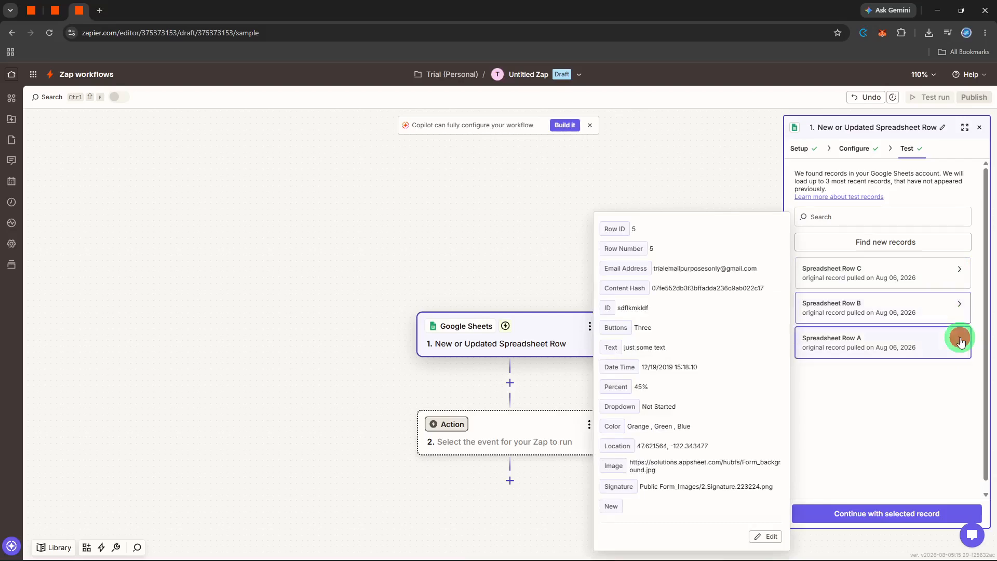
pyautogui.click(944, 407)
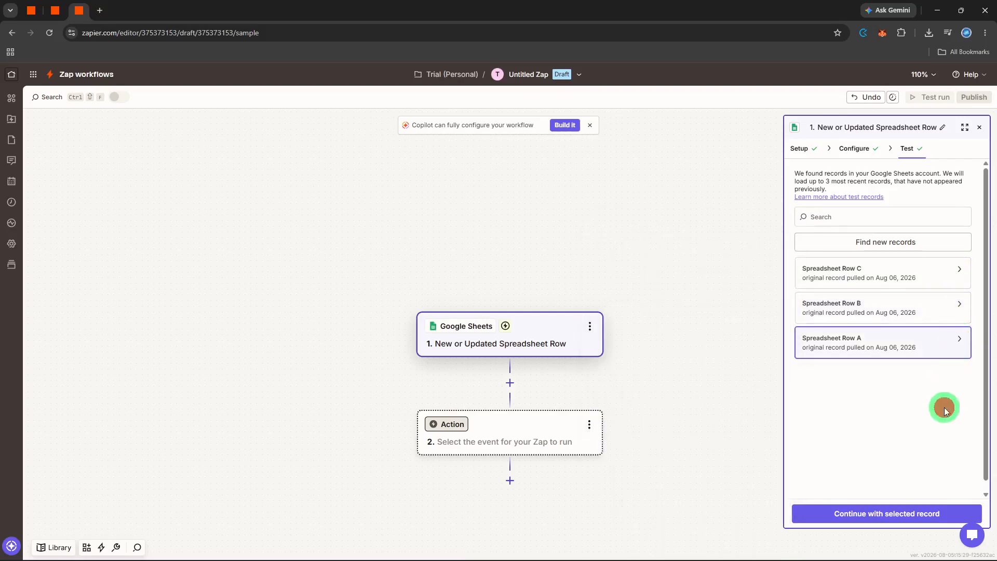
pyautogui.click(878, 516)
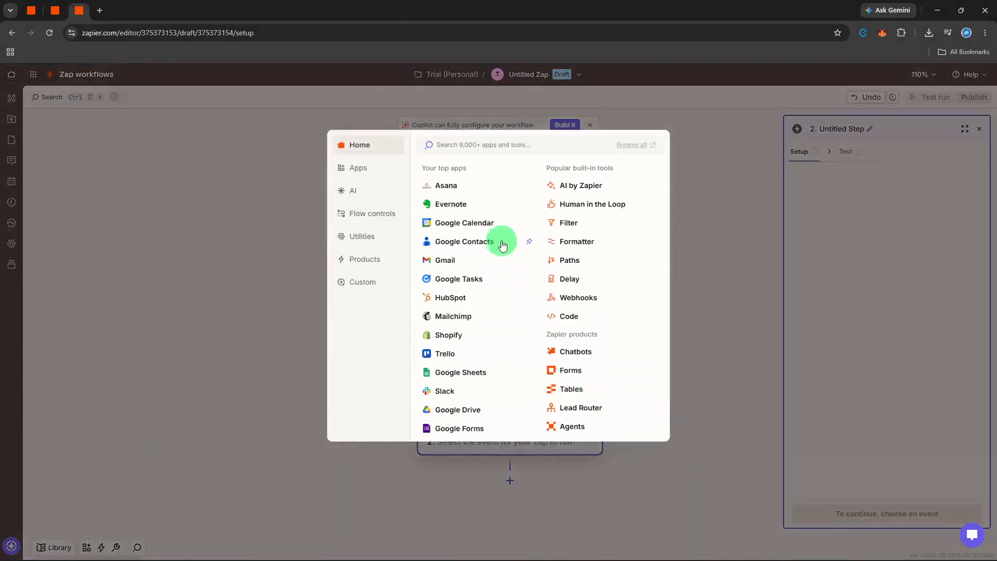
# Step: Search for Notion and choose it as the action app
pyautogui.write('notio')
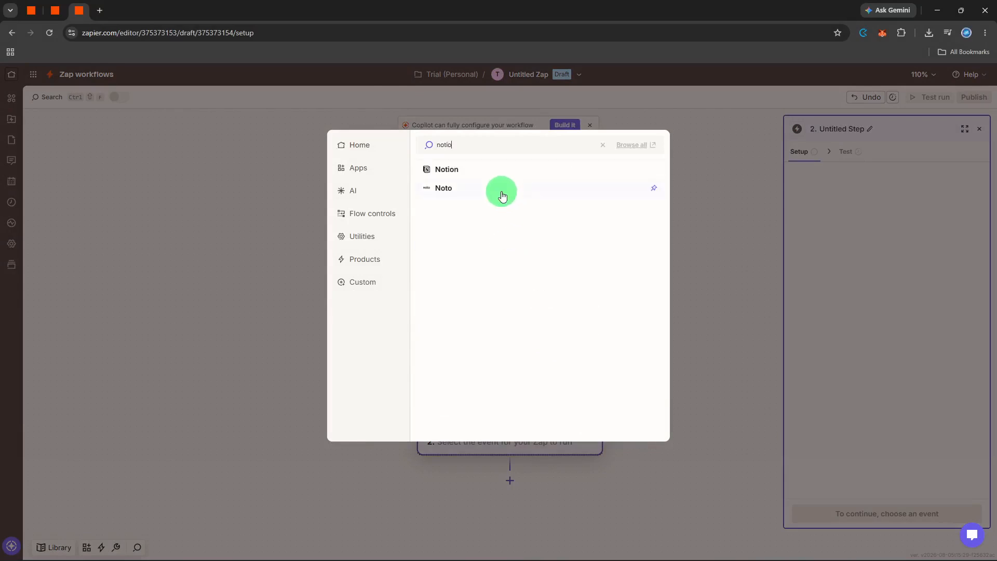
pyautogui.click(478, 178)
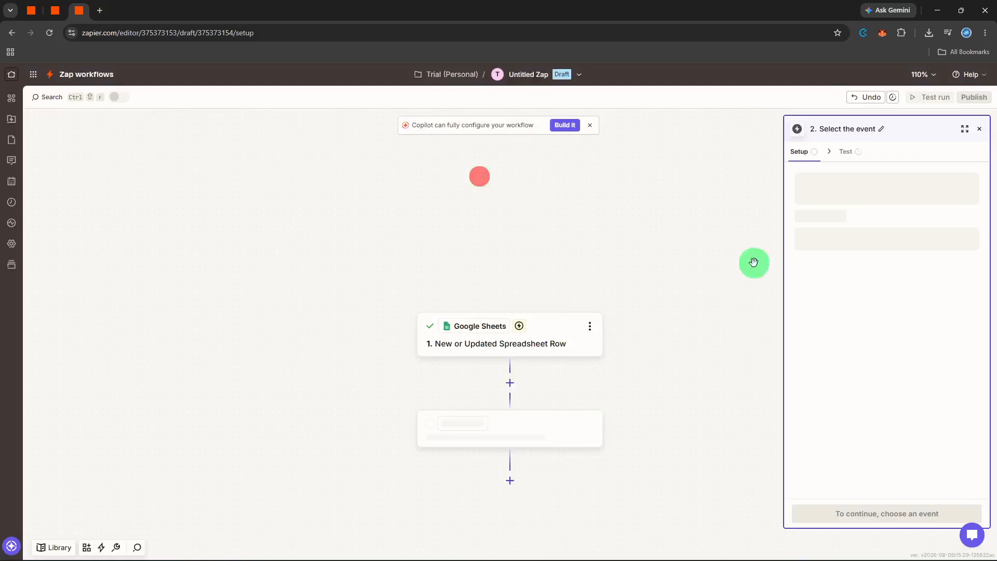
# Step: Set the Notion action event to Find Data Source Items and continue
pyautogui.click(848, 237)
pyautogui.write('find')
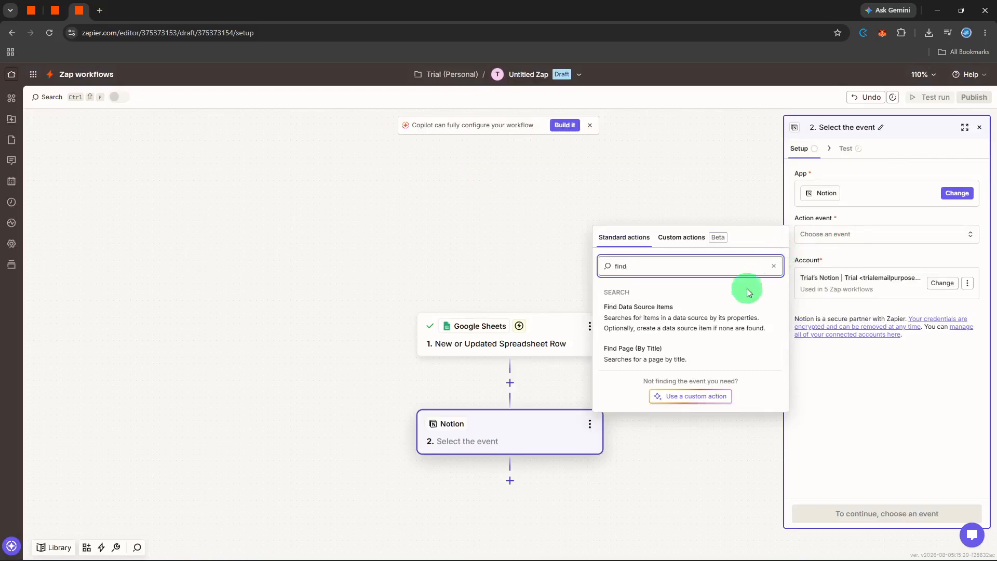
pyautogui.click(730, 316)
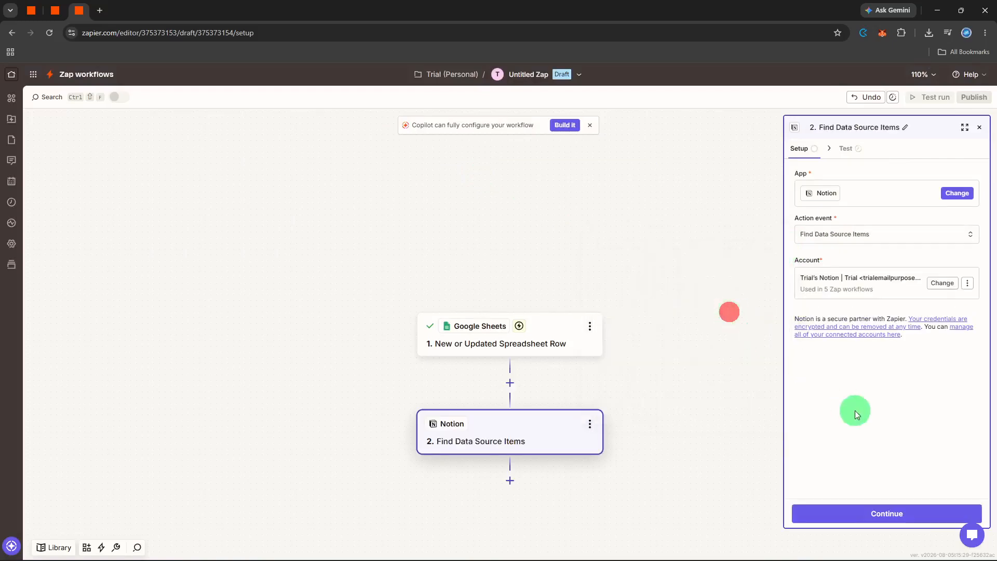
pyautogui.click(904, 508)
# Step: Switch the Data Source field to a custom value and map the trigger's Email Address into it
pyautogui.click(864, 195)
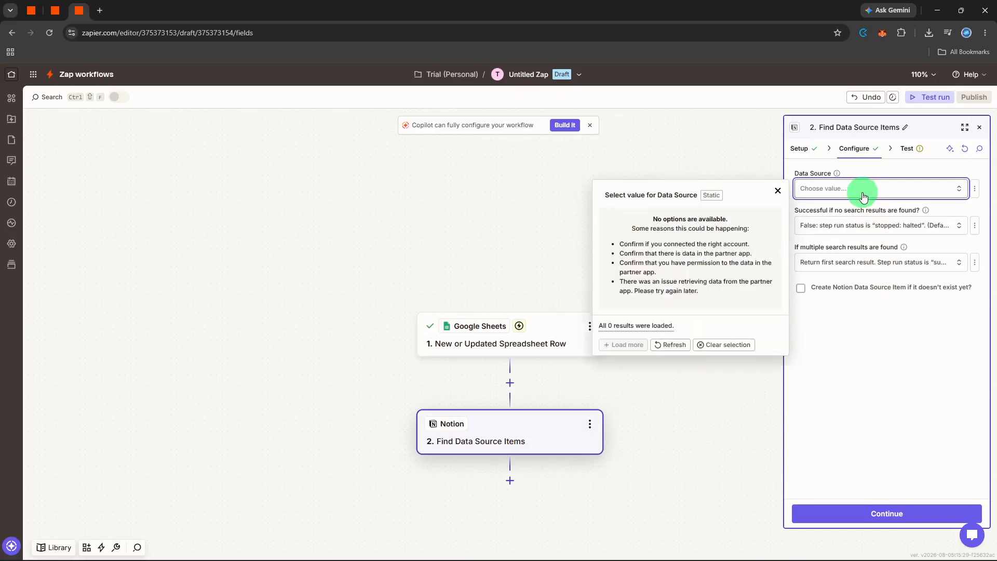
pyautogui.click(955, 192)
pyautogui.click(952, 192)
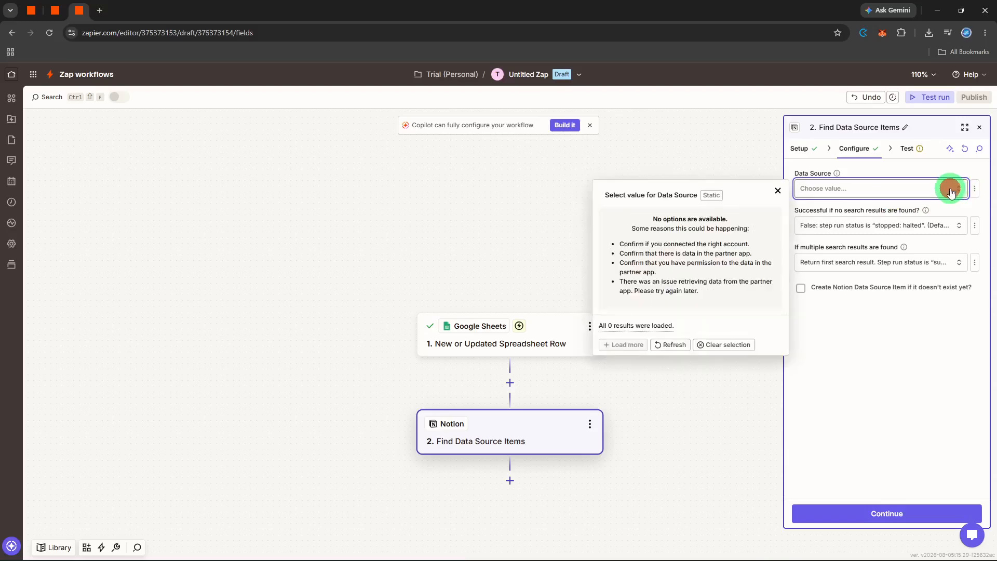
pyautogui.click(979, 192)
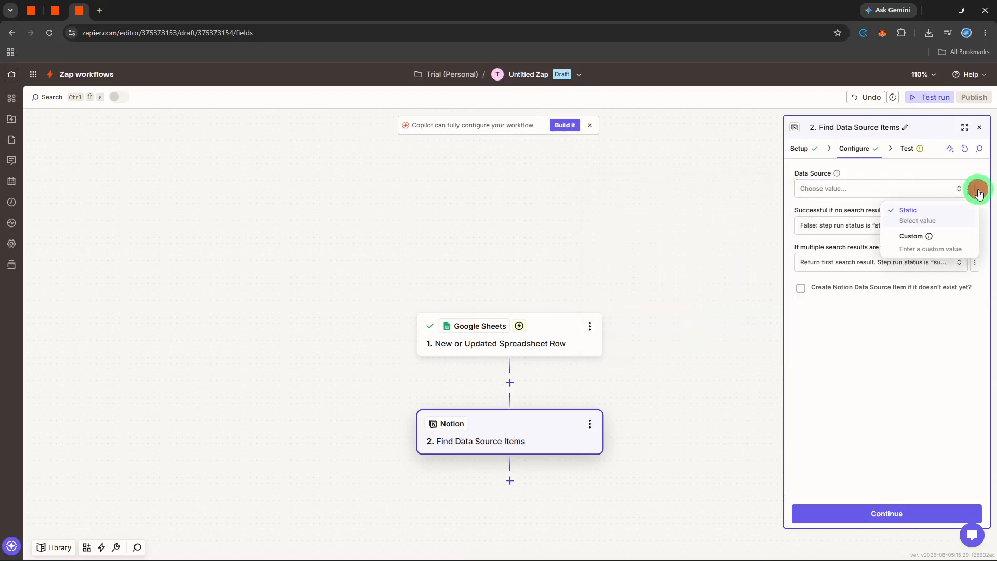
pyautogui.click(967, 244)
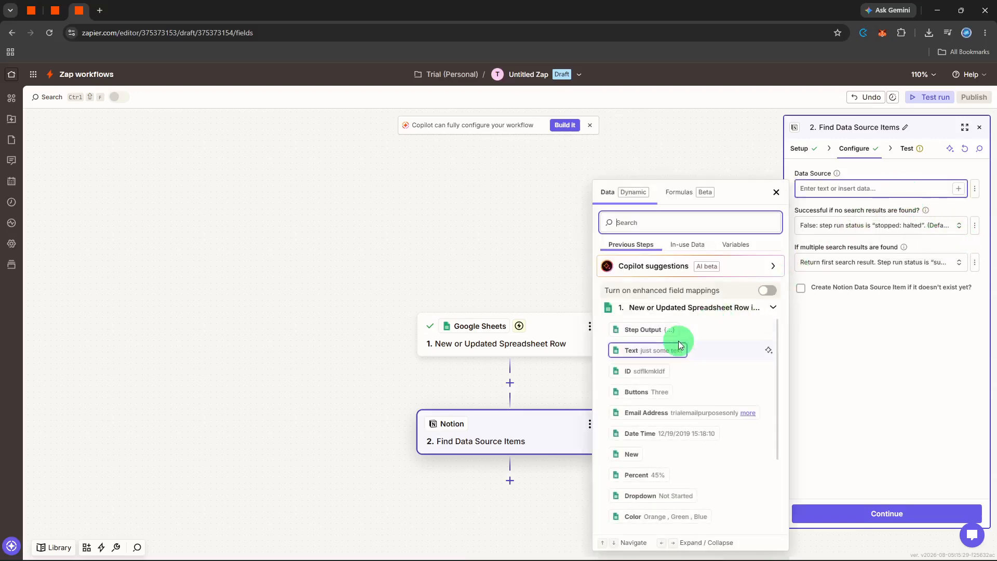
pyautogui.click(667, 419)
pyautogui.click(894, 397)
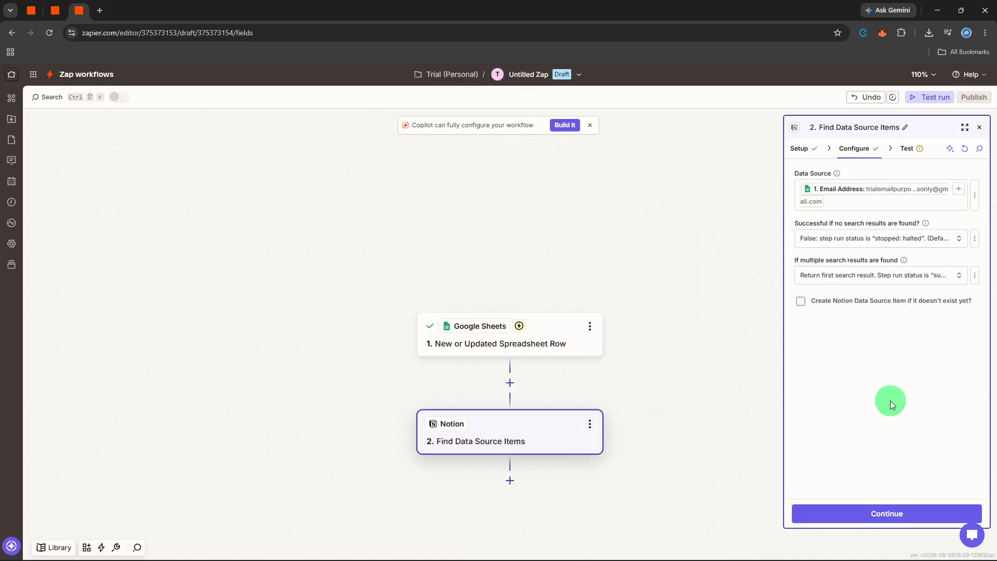
# Step: Continue to testing and run a test of the Find Data Source Items step
pyautogui.click(862, 513)
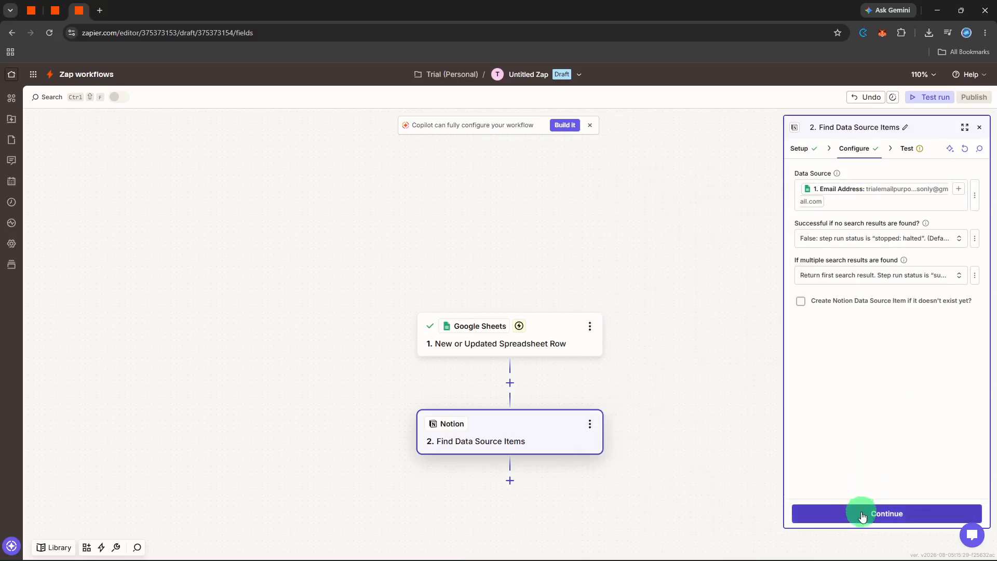
pyautogui.click(934, 510)
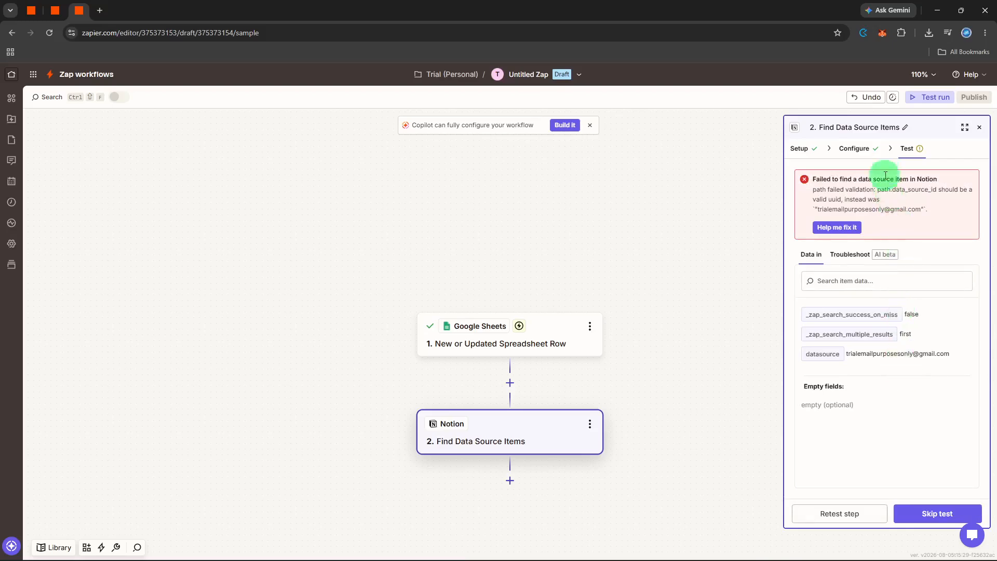
# Step: Clear the Data Source field and re-insert the trigger's Email Address into it
pyautogui.click(867, 150)
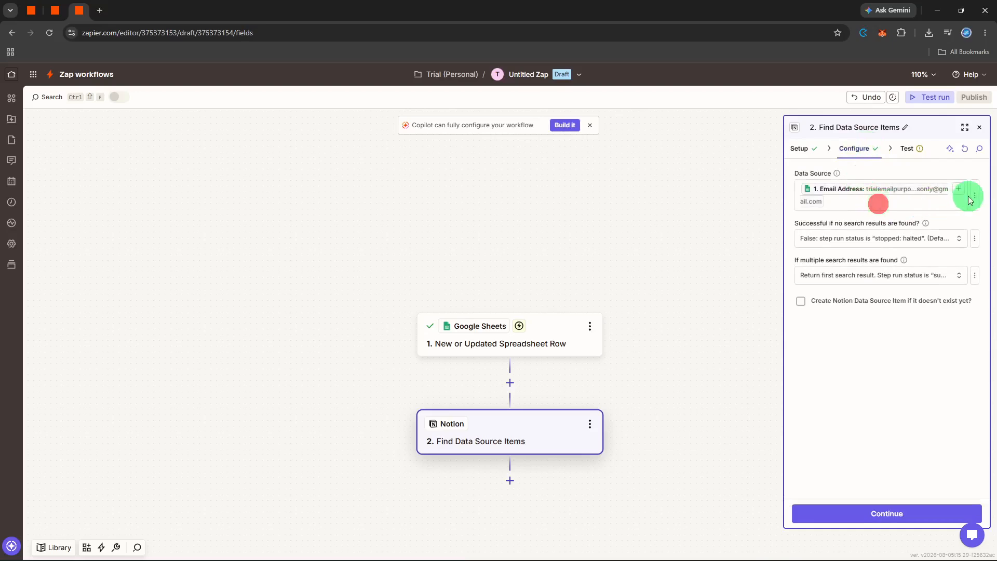
pyautogui.press('BackSpace')
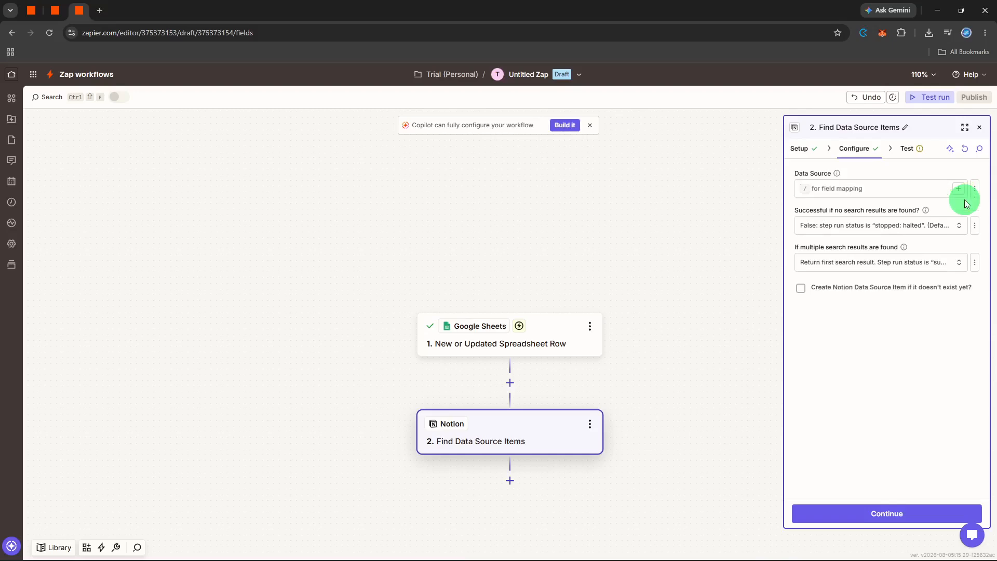
pyautogui.click(959, 188)
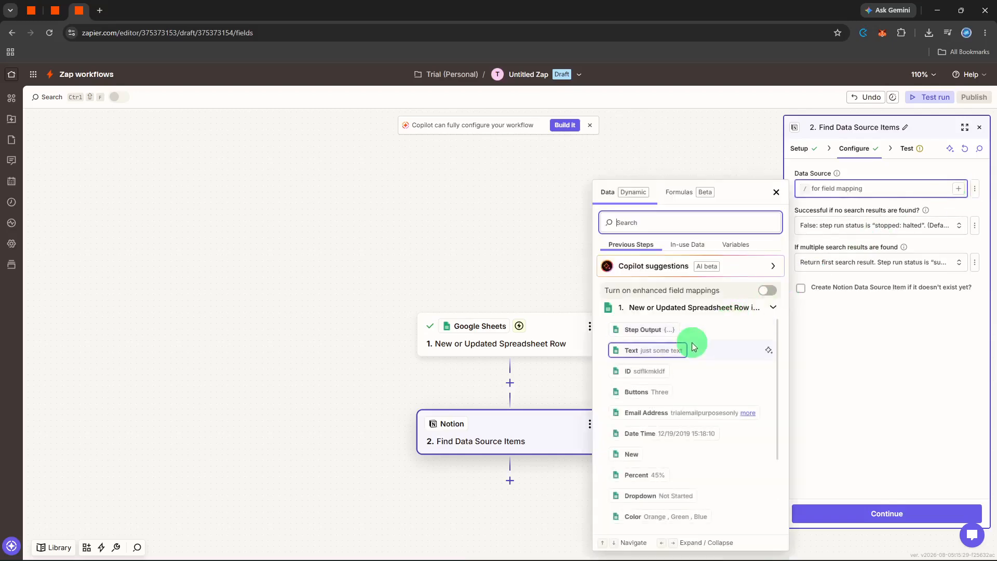
pyautogui.scroll(-1, 692, 341)
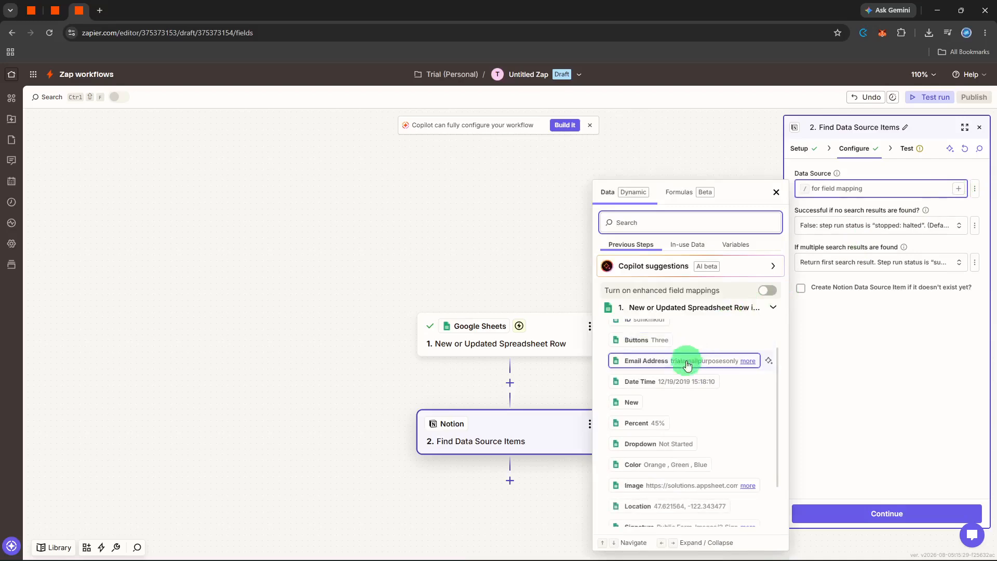
pyautogui.click(687, 366)
pyautogui.click(865, 460)
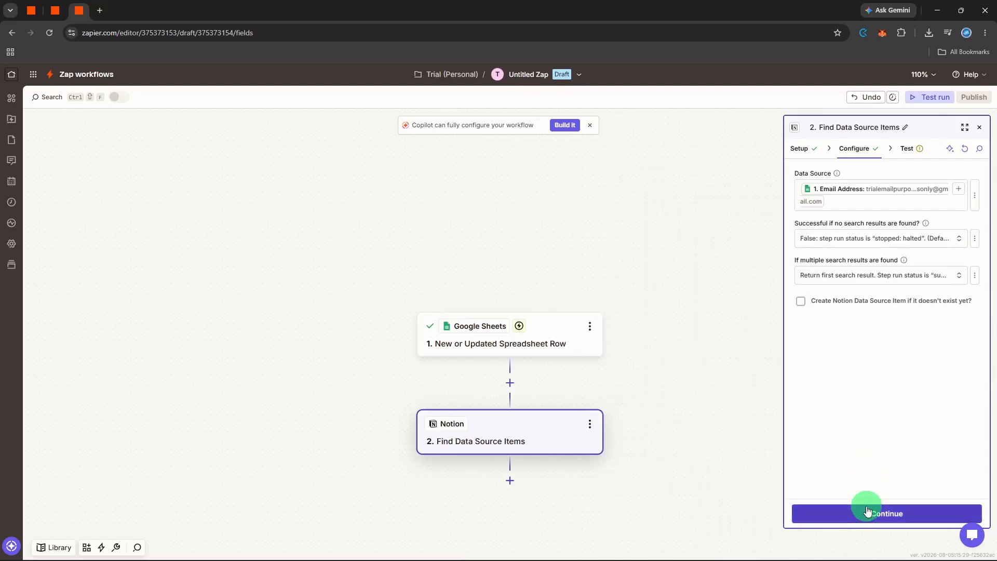
# Step: Enable creating a Notion data source item if none exists, continue, skip the test and close the step panel
pyautogui.click(865, 302)
pyautogui.click(854, 515)
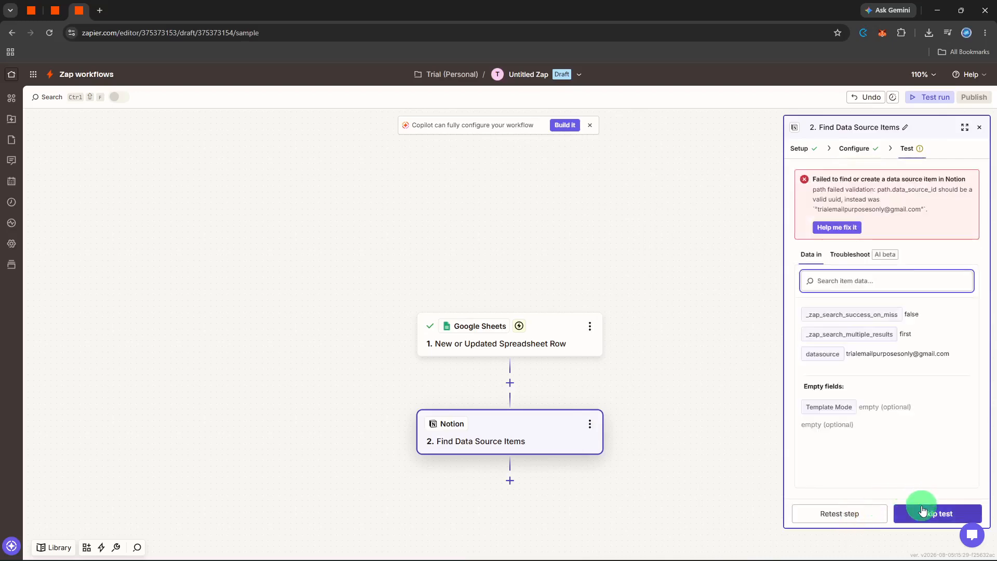
pyautogui.click(923, 512)
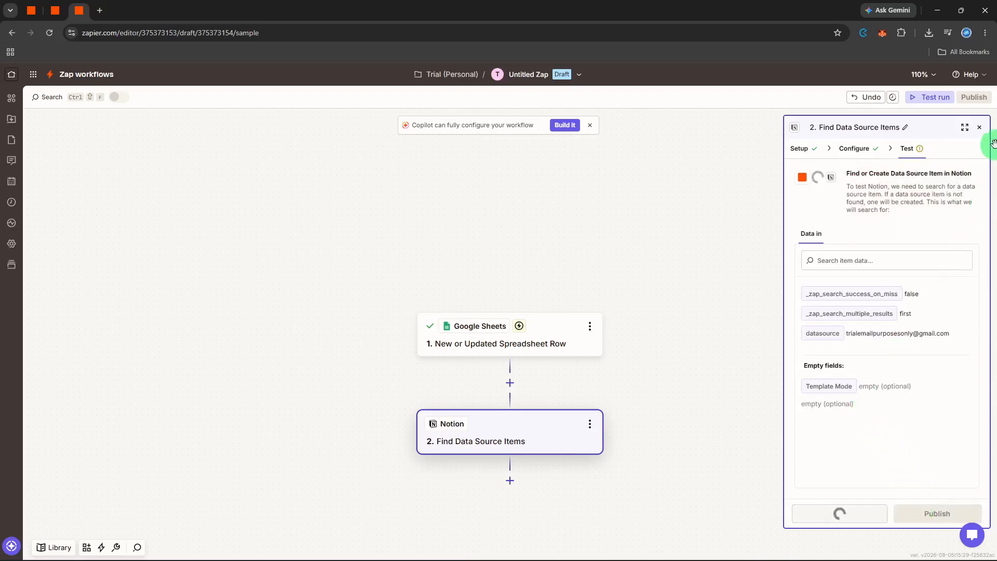
pyautogui.click(978, 128)
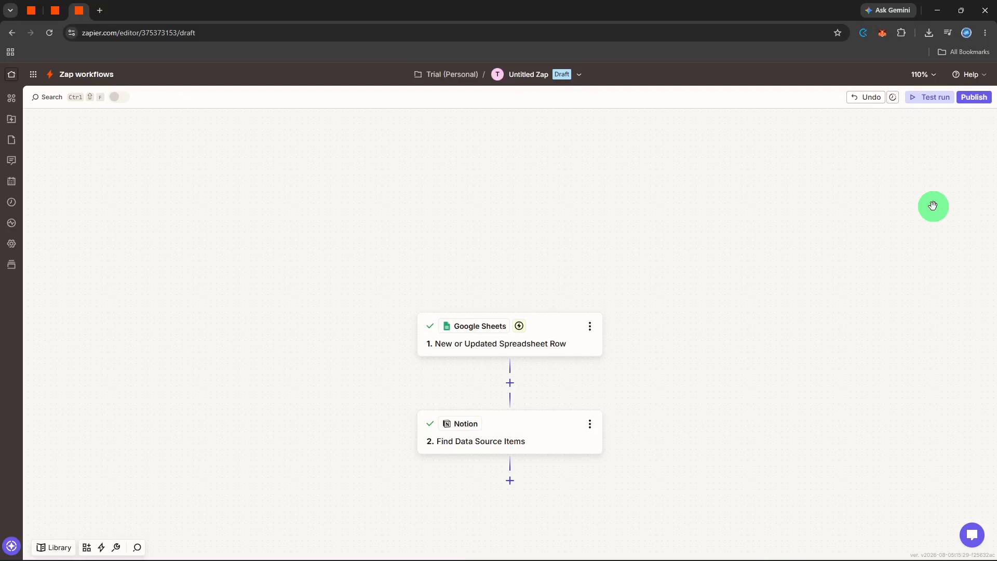
# Step: Rename the Zap as update notion from sheets
pyautogui.click(539, 82)
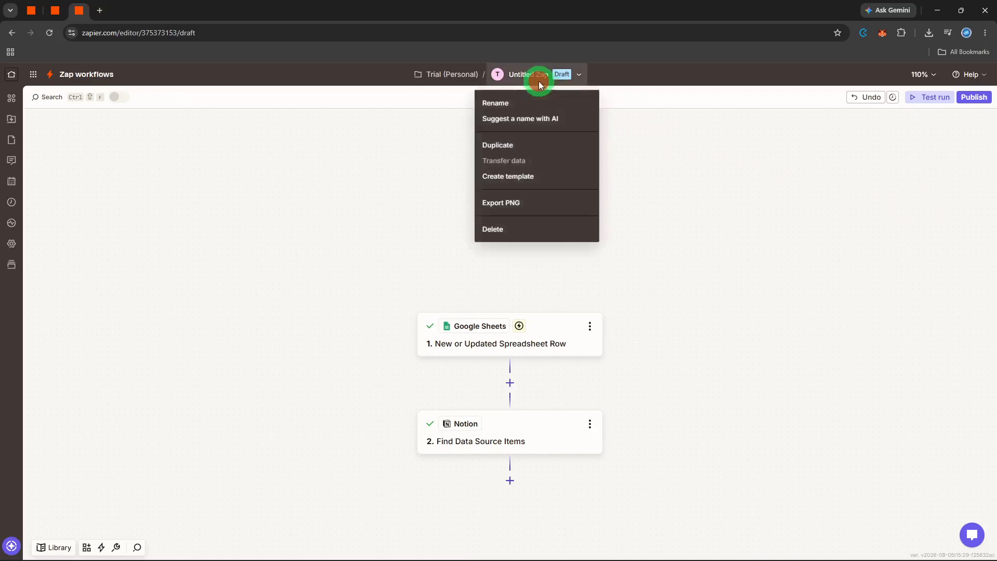
pyautogui.click(542, 104)
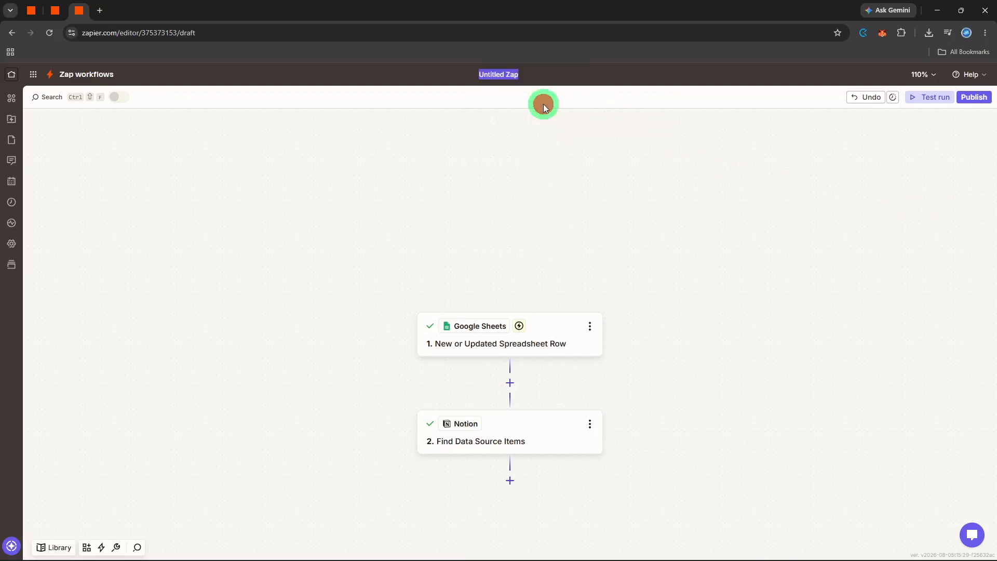
pyautogui.write('uodat')
pyautogui.press('BackSpace')
pyautogui.press('BackSpace')
pyautogui.press('BackSpace')
pyautogui.press('BackSpace')
pyautogui.write('pdate notion from sheets')
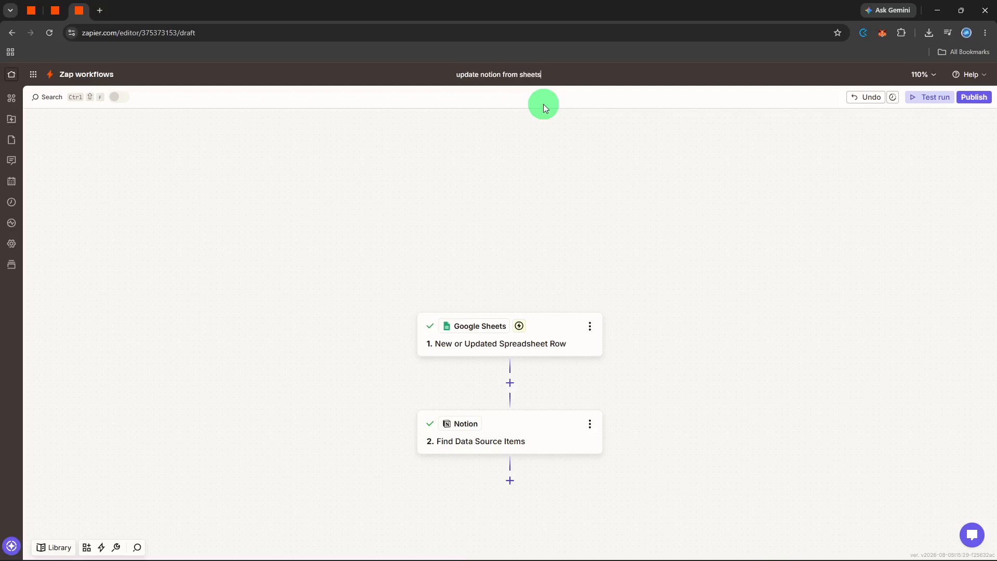
pyautogui.press('Return')
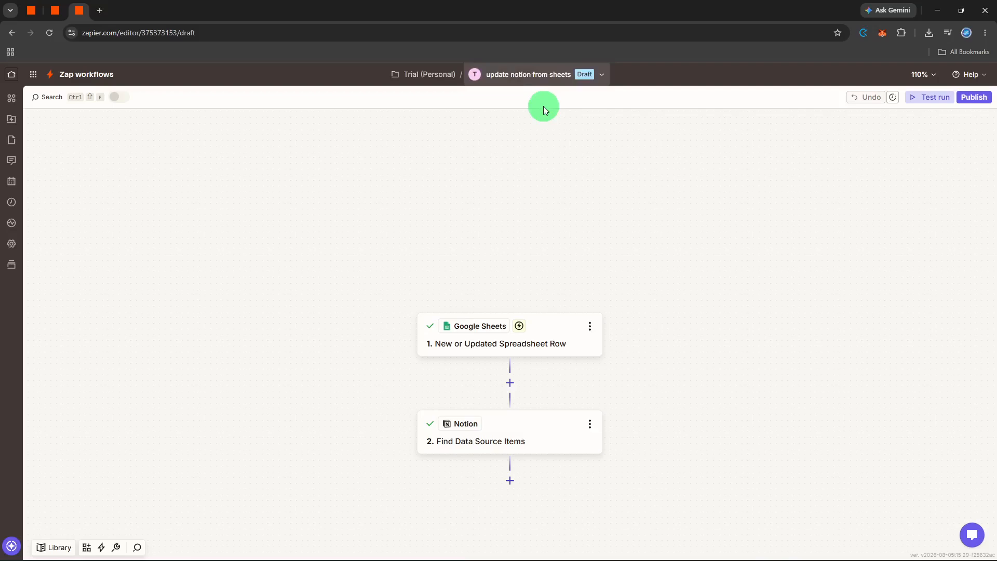